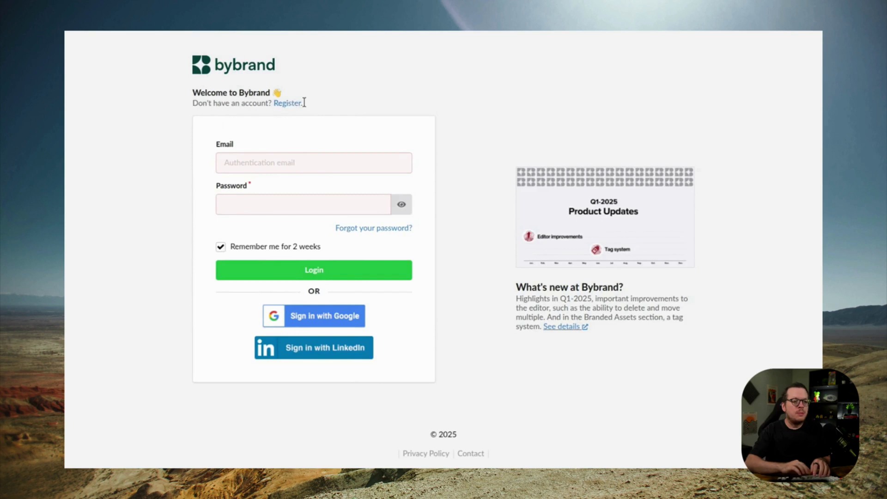
# Register a new Bybrand account with the pasted sign-up e-mail and account name 'Bybrand'
pyautogui.click(301, 102)
pyautogui.click(288, 152)
pyautogui.hotkey('ctrl', 'v')
pyautogui.click(303, 187)
pyautogui.write('Bybrand')
pyautogui.click(253, 233)
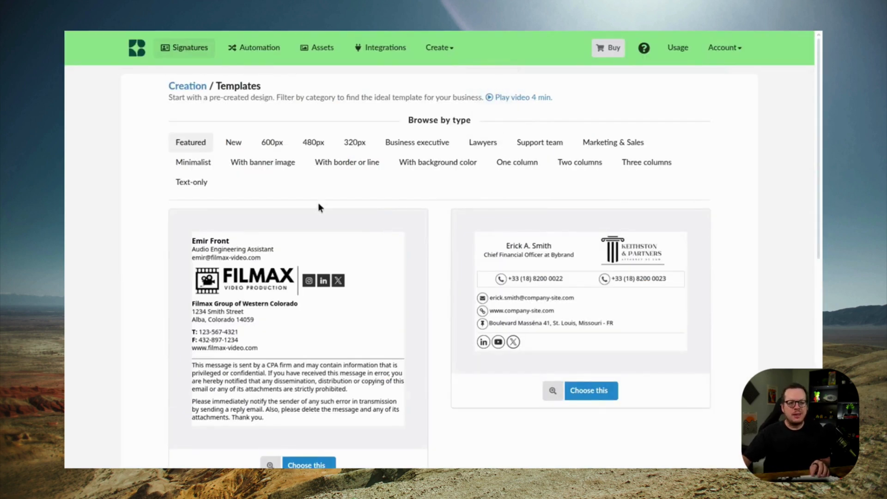
# Filter templates to Two columns and preview the BYB Home realtor template
pyautogui.click(580, 162)
pyautogui.scroll(-5, 291, 288)
pyautogui.click(291, 288)
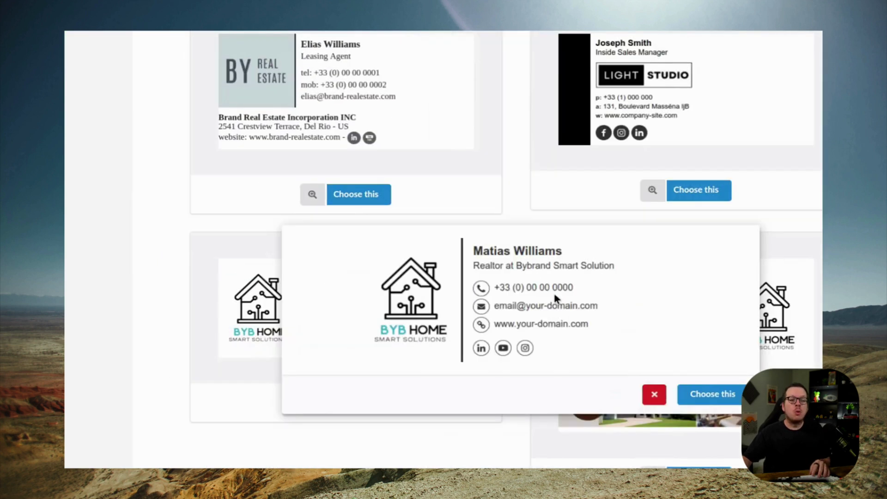
# Start from the BYB Home template and replace its logo with a smaller uploaded Thrive logo
pyautogui.click(717, 400)
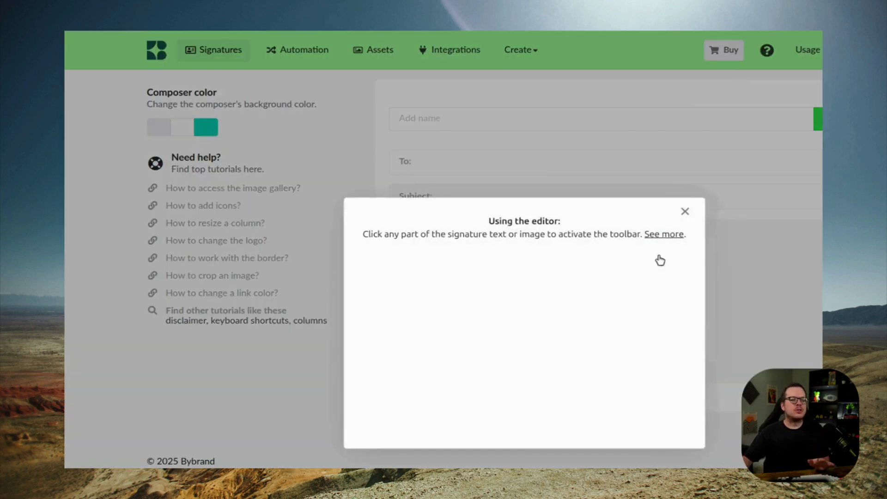
pyautogui.click(688, 213)
pyautogui.click(421, 276)
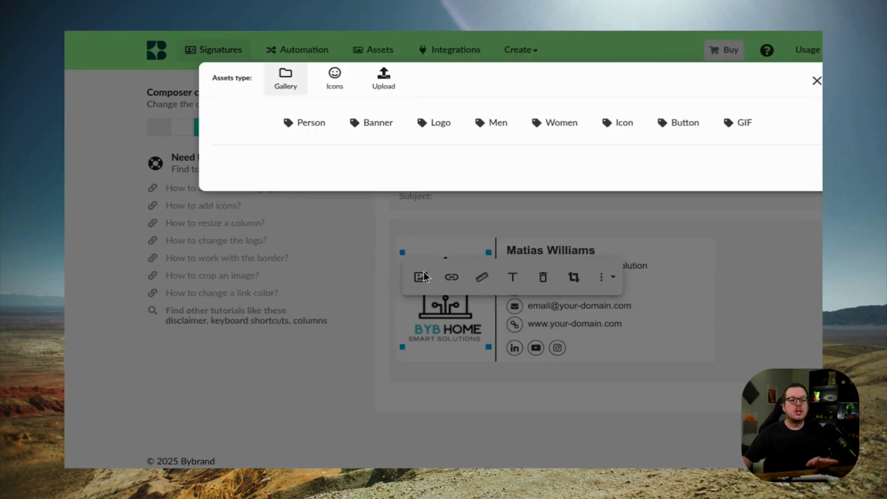
pyautogui.click(383, 79)
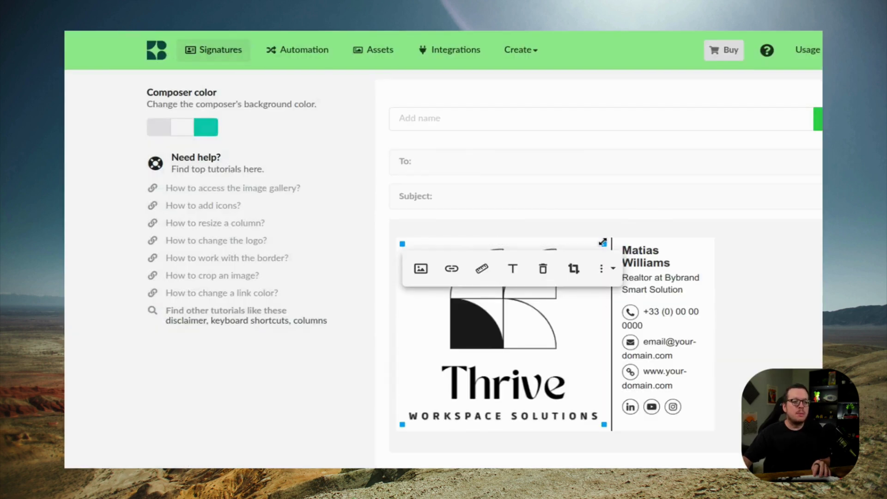
pyautogui.moveTo(604, 245); pyautogui.dragTo(500, 253)
# Replace the sample name with the employee's name and the job title with 'Marketing Manager'
pyautogui.click(617, 251)
pyautogui.tripleClick(588, 247)
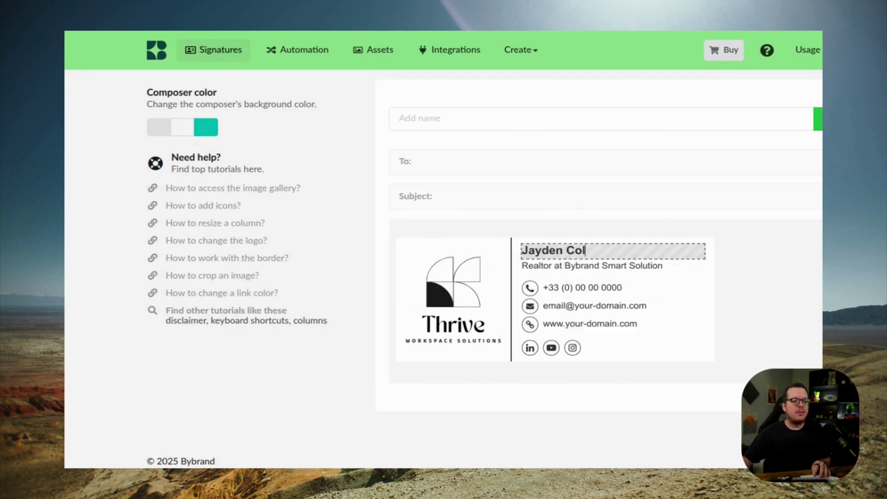
pyautogui.tripleClick(599, 264)
pyautogui.write('Ma')
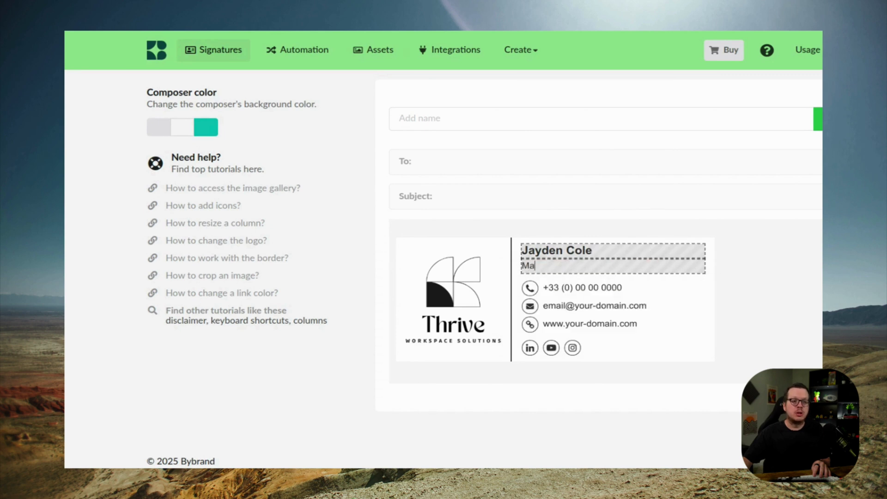
pyautogui.write('rketing Manager')
pyautogui.click(76, 413)
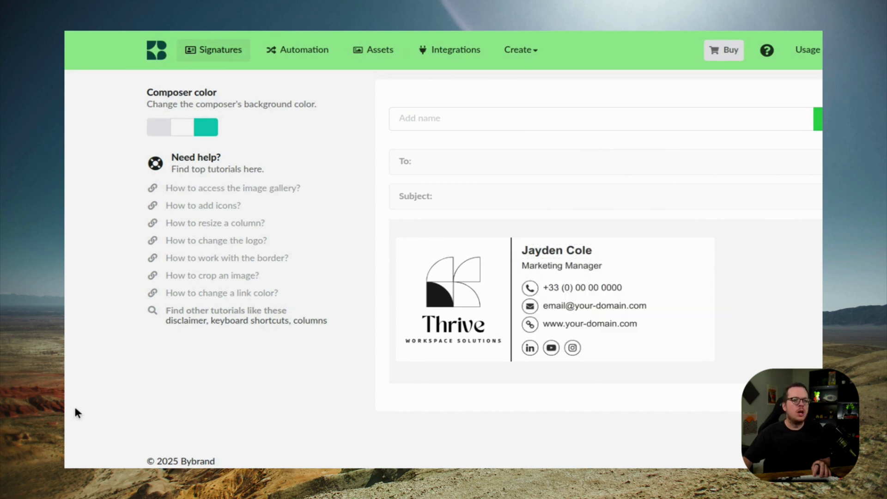
pyautogui.click(675, 286)
pyautogui.tripleClick(674, 286)
pyautogui.write('+1 (555) 123-900 | 123-9001')
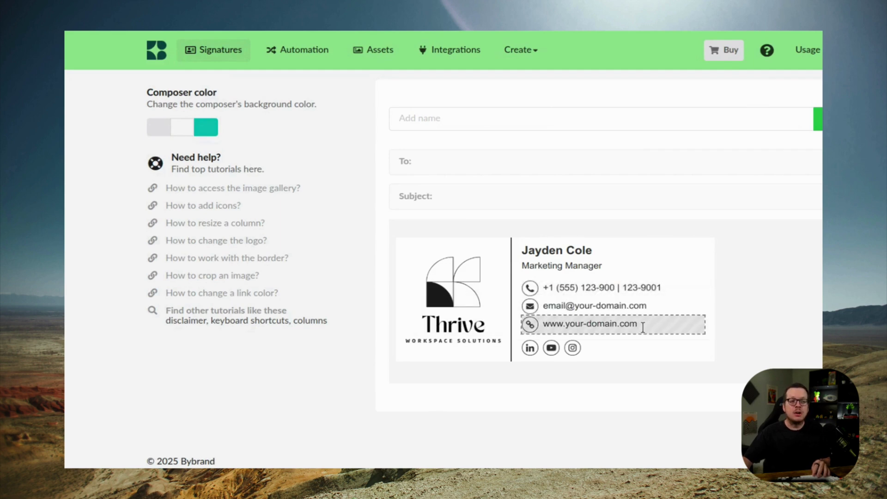
pyautogui.tripleClick(642, 324)
pyautogui.write('www.thrive-workspace.com')
pyautogui.moveTo(653, 324); pyautogui.dragTo(543, 304)
pyautogui.click(68, 440)
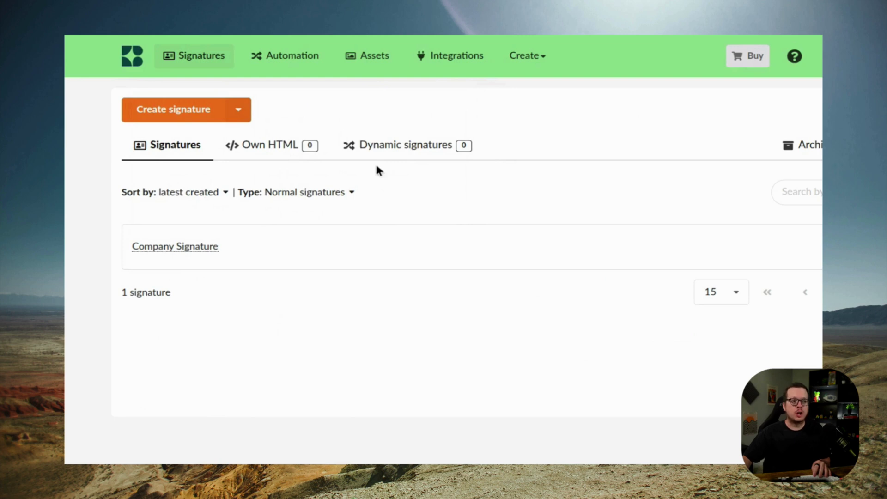
# Add a Google Workspace domain, signing in with Google and entering bybrand.dev as the hosted domain
pyautogui.click(457, 60)
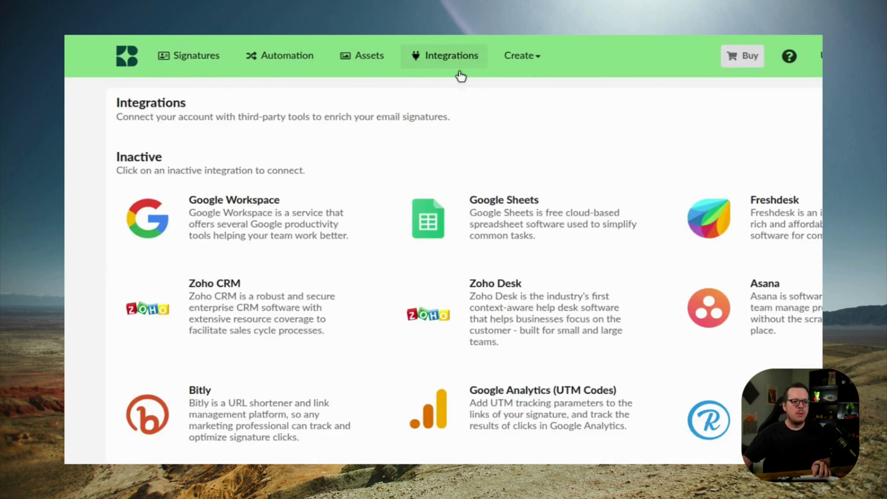
pyautogui.click(229, 230)
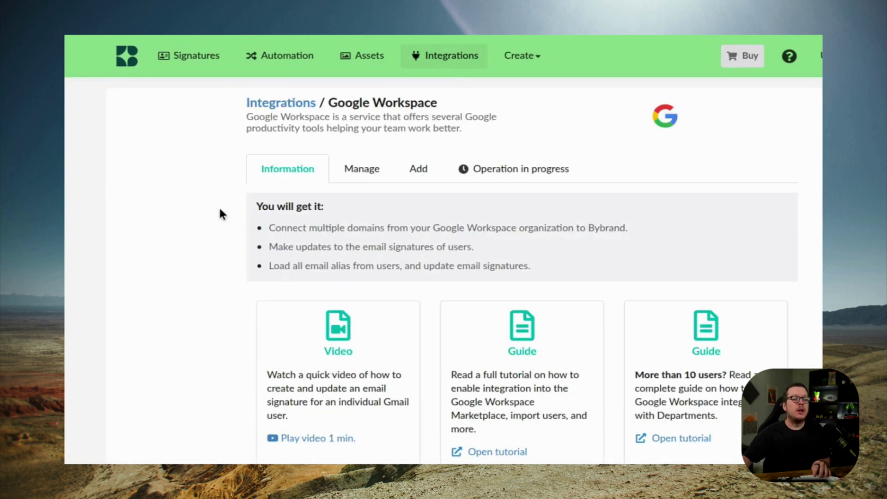
pyautogui.click(418, 172)
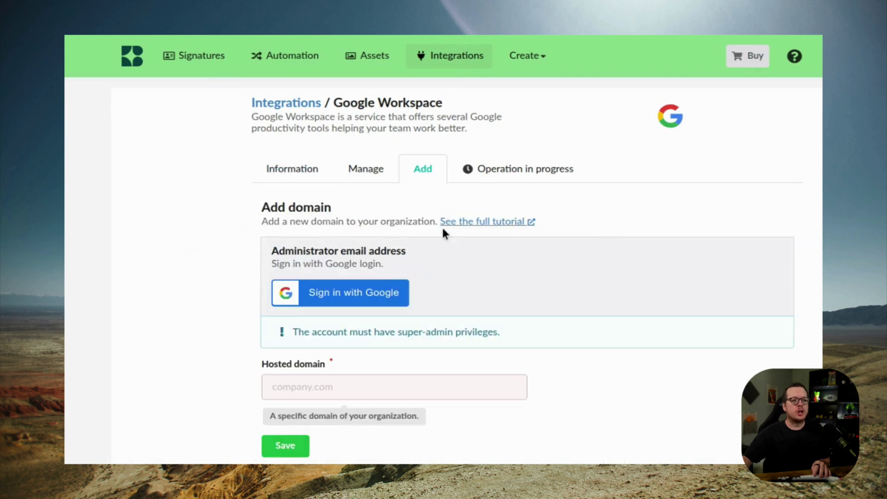
pyautogui.click(309, 285)
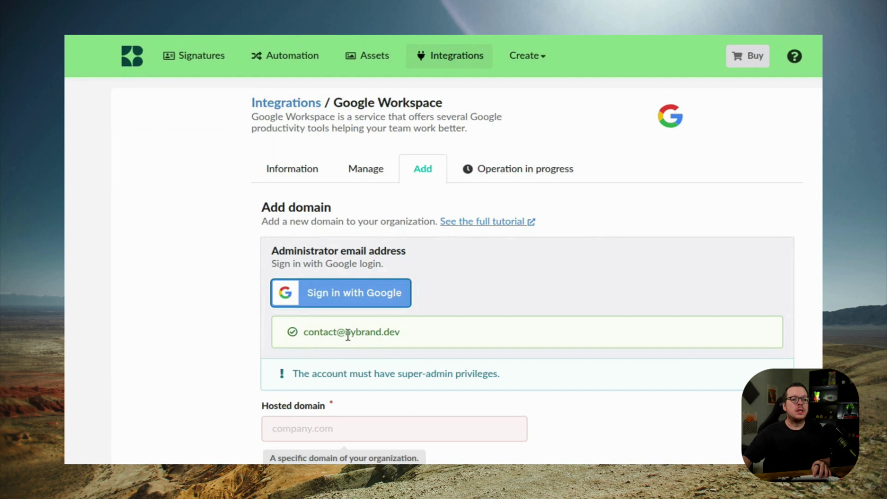
pyautogui.moveTo(347, 334); pyautogui.dragTo(422, 342)
pyautogui.click(329, 429)
pyautogui.write('bybrand.dev')
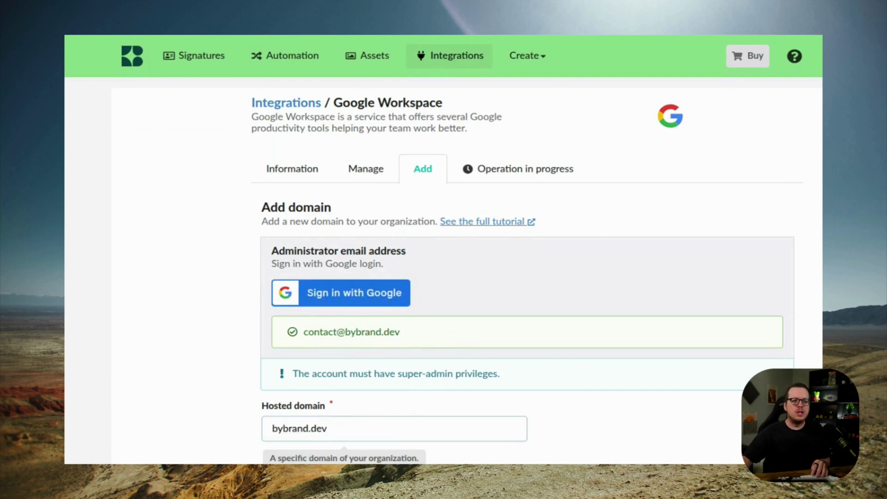
pyautogui.press('Return')
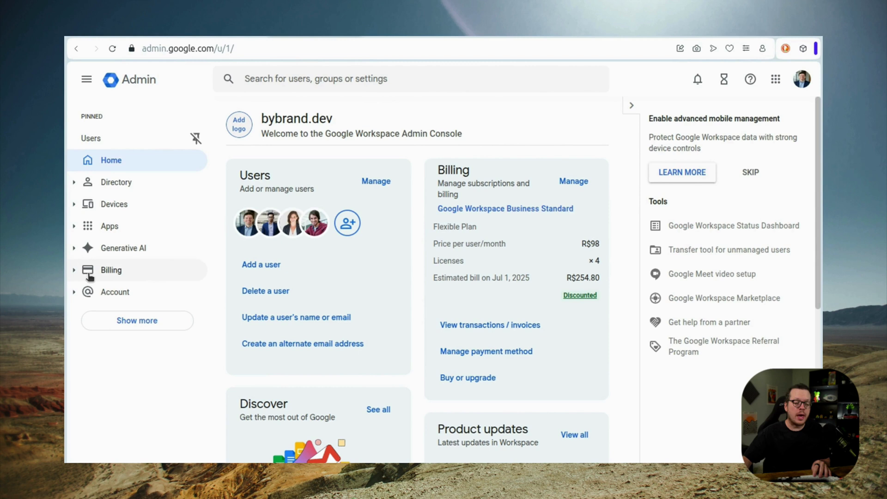
# Go to the Marketplace apps list in Admin Console and search for Bybrand to install
pyautogui.click(76, 226)
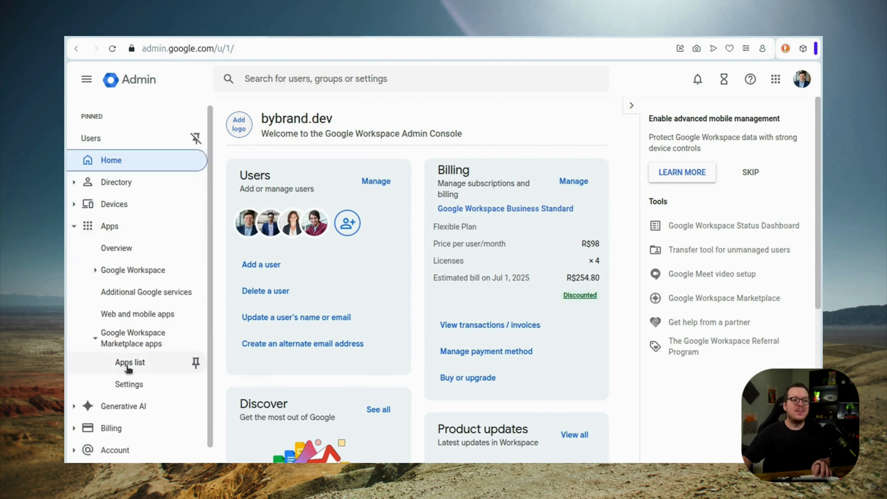
pyautogui.click(133, 337)
pyautogui.click(131, 363)
pyautogui.click(586, 149)
pyautogui.write('Bybrand')
pyautogui.click(455, 95)
# Admin-install the Bybrand Email Signatures app domain-wide and check it in the installed apps list
pyautogui.click(329, 242)
pyautogui.click(670, 156)
pyautogui.click(513, 453)
pyautogui.click(528, 449)
pyautogui.hotkey('alt', 'Left')
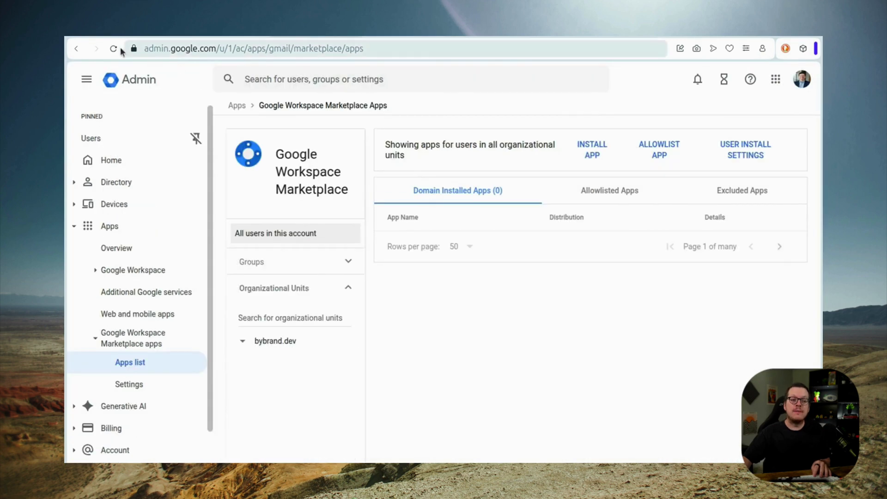
pyautogui.click(491, 245)
pyautogui.hotkey('alt', 'Left')
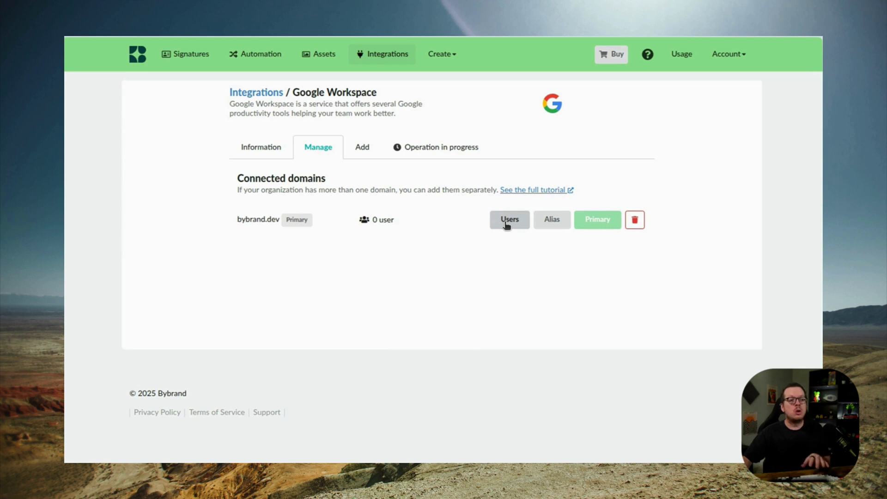
# Load all bybrand.dev users, check the import job's progress, and return to the domains overview
pyautogui.click(508, 220)
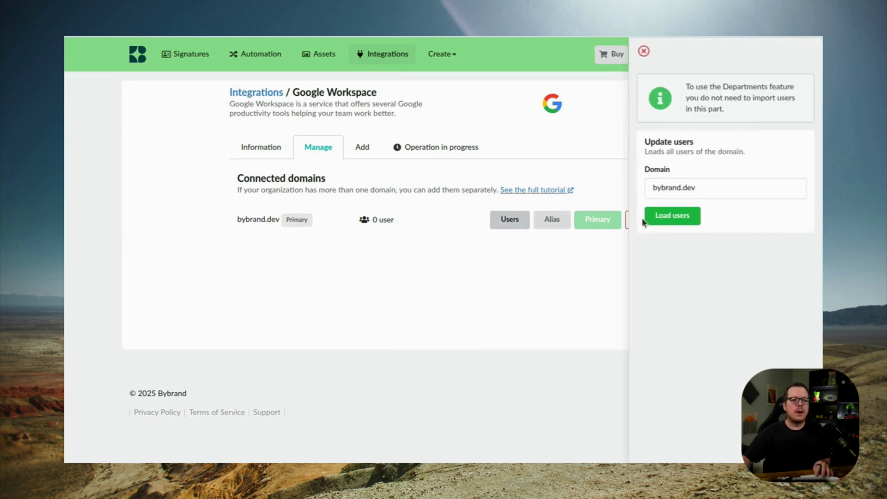
pyautogui.click(665, 215)
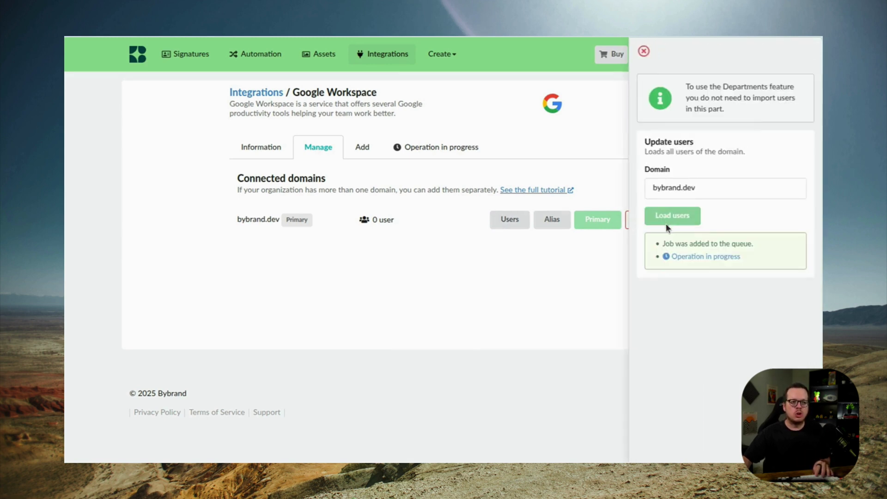
pyautogui.click(698, 258)
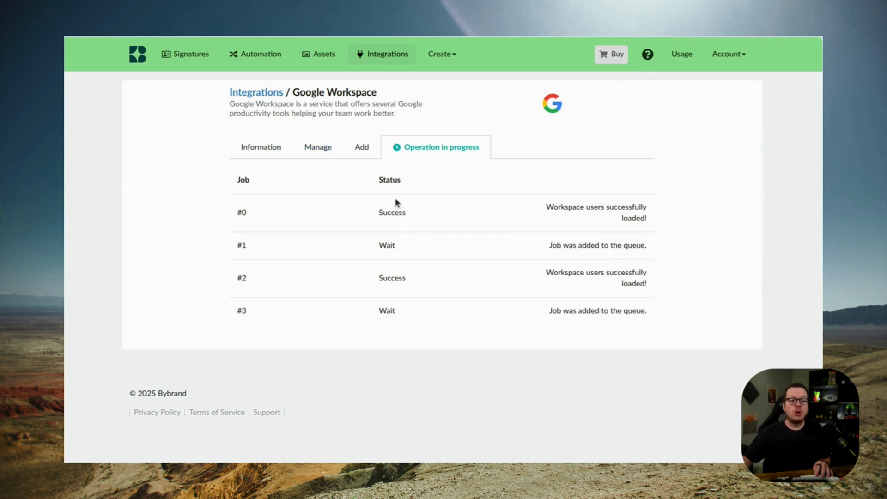
pyautogui.click(321, 152)
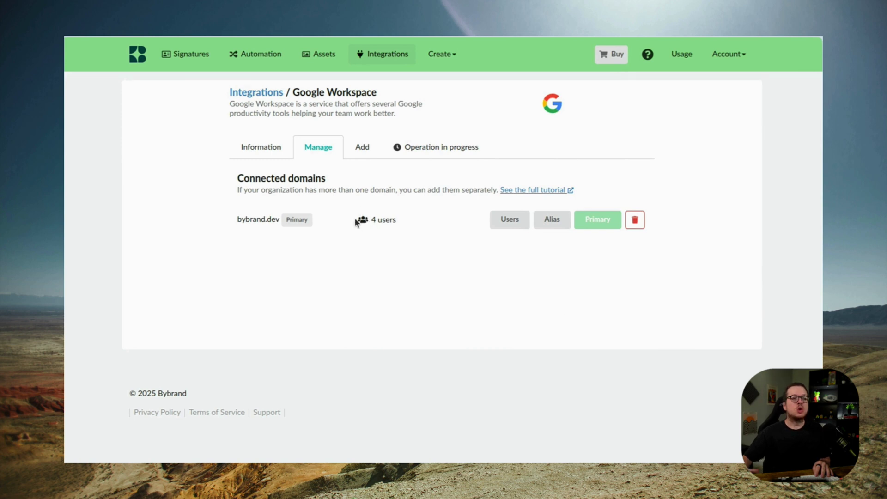
# Create the employee group 'Wide Company' on the Automation page and save to continue
pyautogui.click(258, 55)
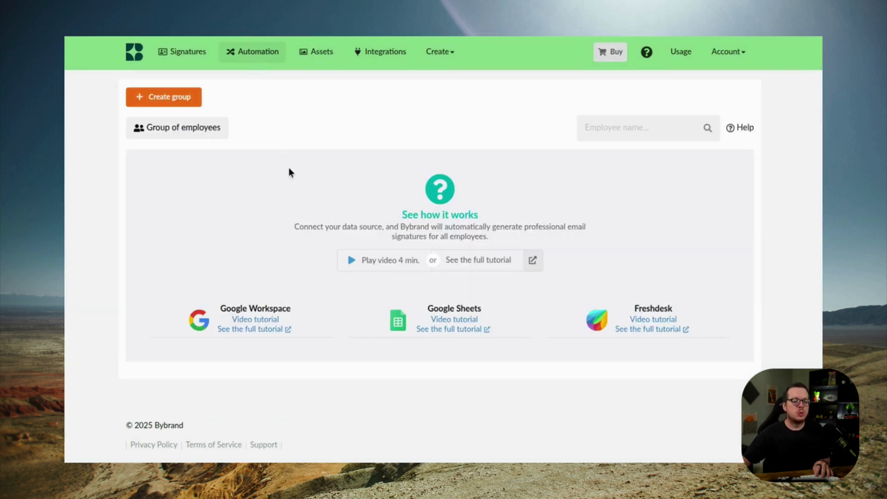
pyautogui.click(181, 100)
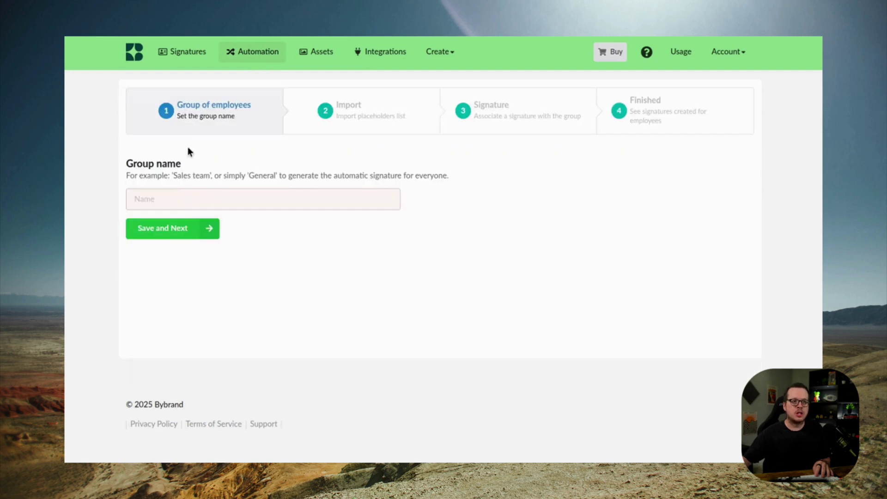
pyautogui.click(191, 199)
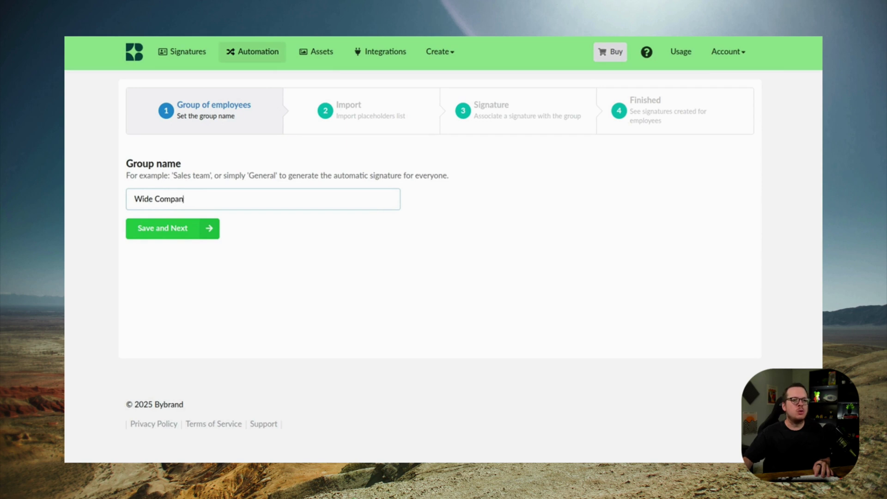
pyautogui.click(182, 229)
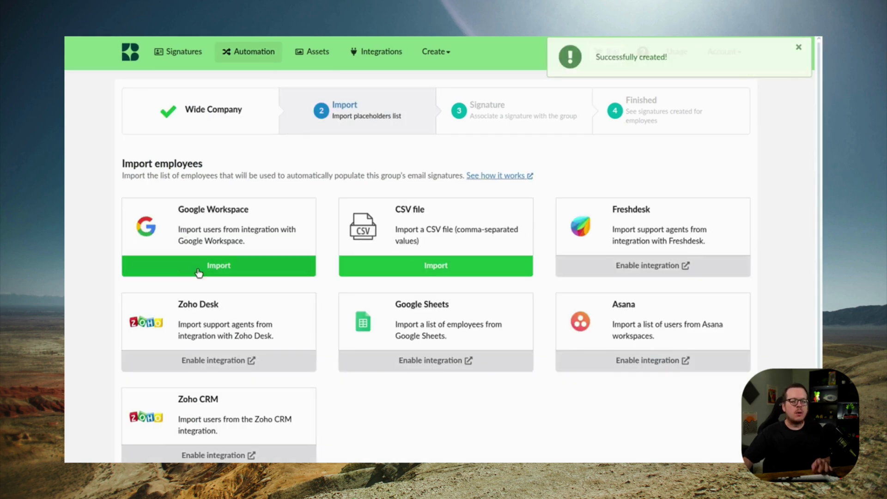
# Load the bybrand.dev Google Workspace users, select all of them, and import them into the group
pyautogui.click(204, 271)
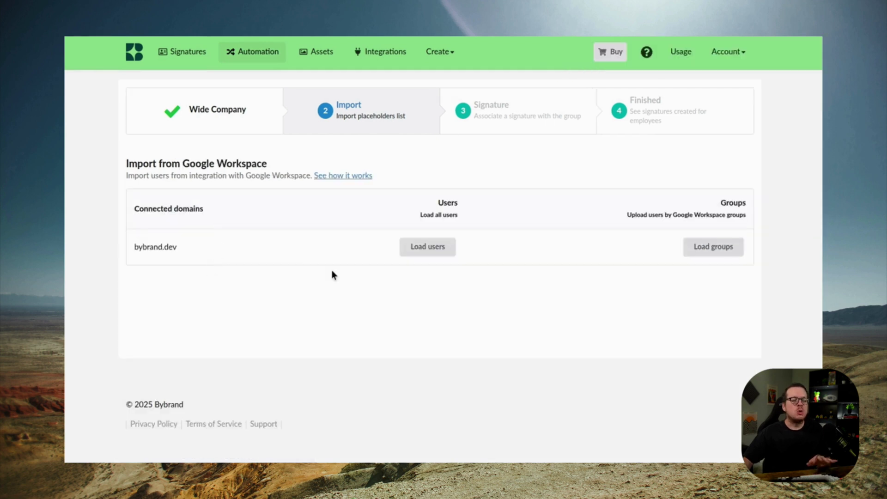
pyautogui.click(415, 247)
pyautogui.scroll(-1, 347, 265)
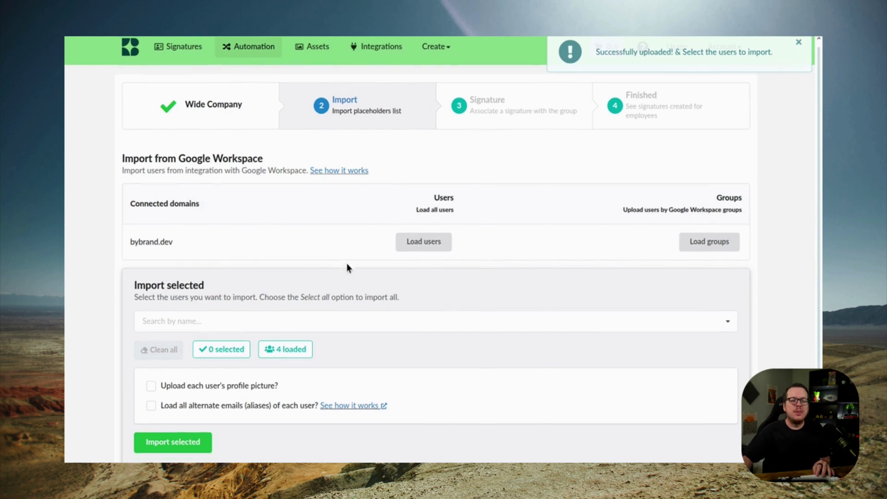
pyautogui.click(174, 319)
pyautogui.click(173, 257)
pyautogui.click(171, 277)
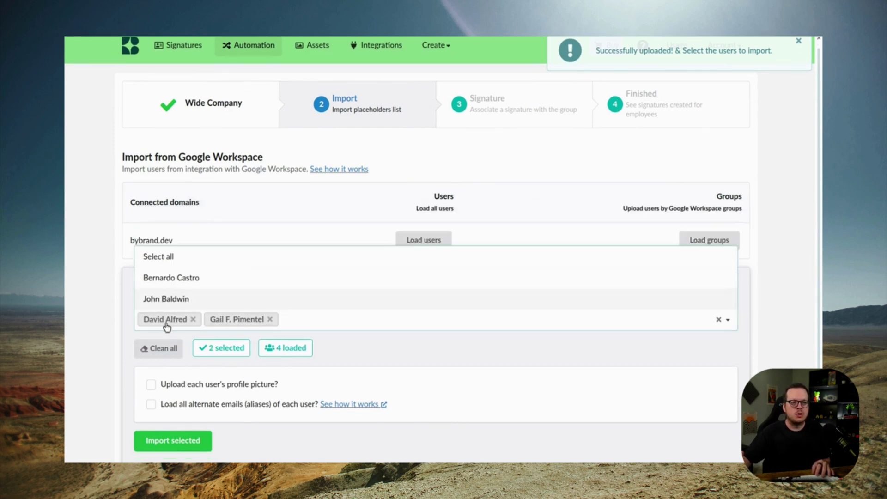
pyautogui.click(170, 350)
pyautogui.click(170, 349)
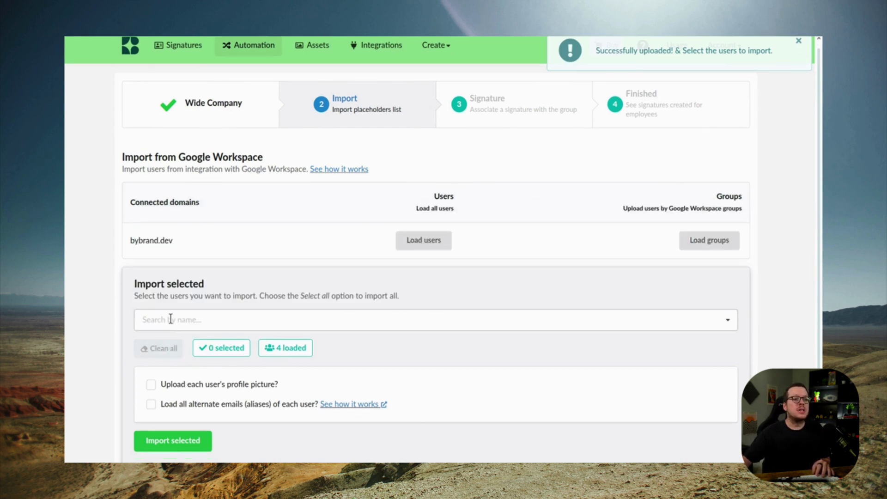
pyautogui.click(168, 318)
pyautogui.click(168, 213)
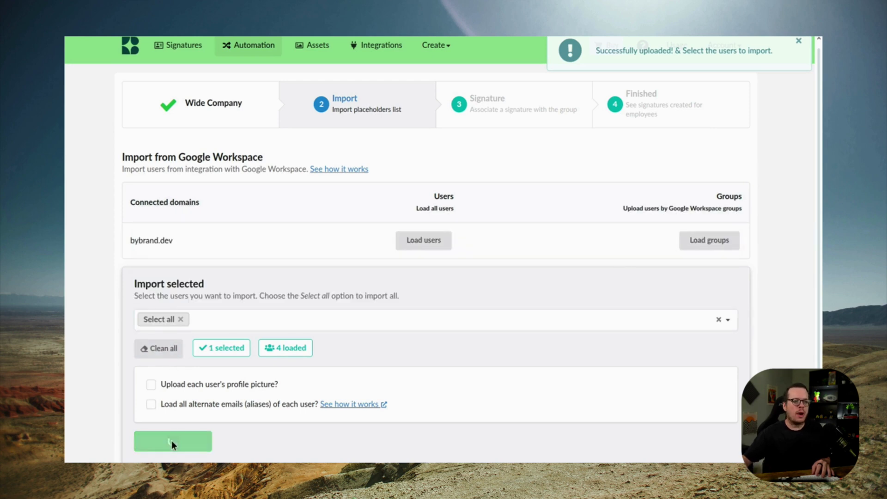
pyautogui.click(170, 442)
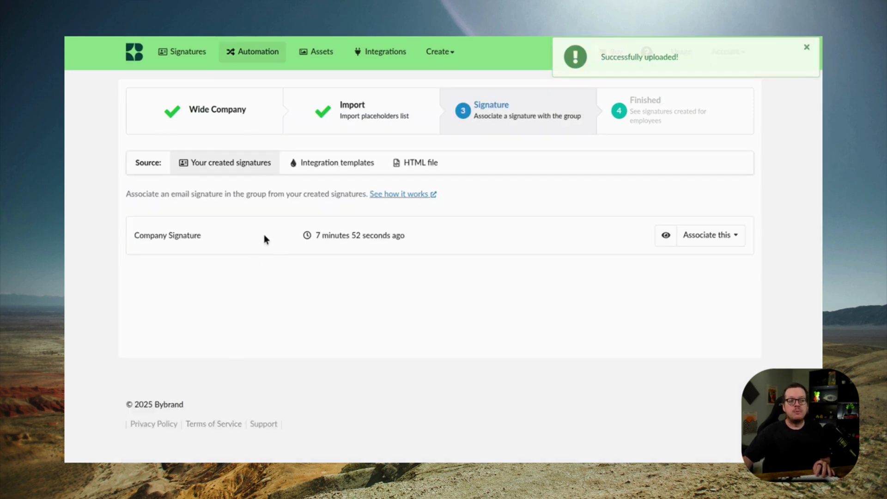
# Preview the Company Signature from the list of created signatures
pyautogui.click(663, 237)
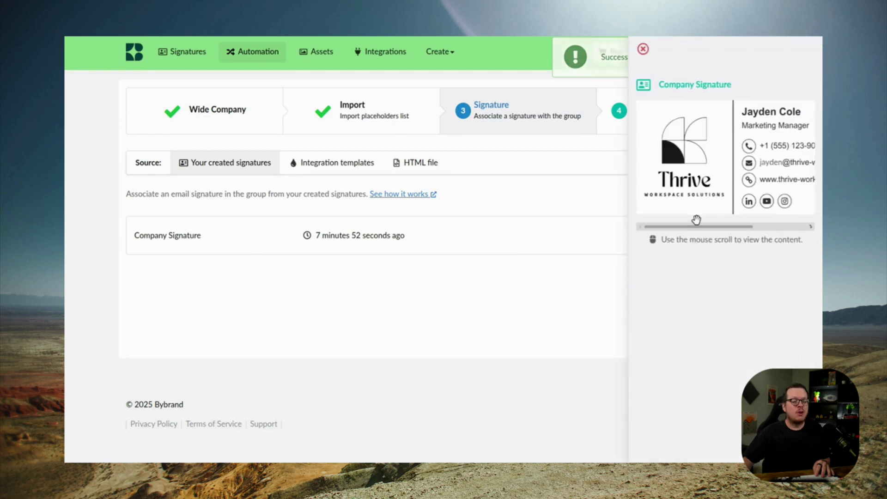
pyautogui.scroll(-2, 710, 178)
pyautogui.scroll(2, 710, 178)
pyautogui.scroll(-2, 721, 162)
pyautogui.scroll(2, 732, 146)
pyautogui.click(592, 287)
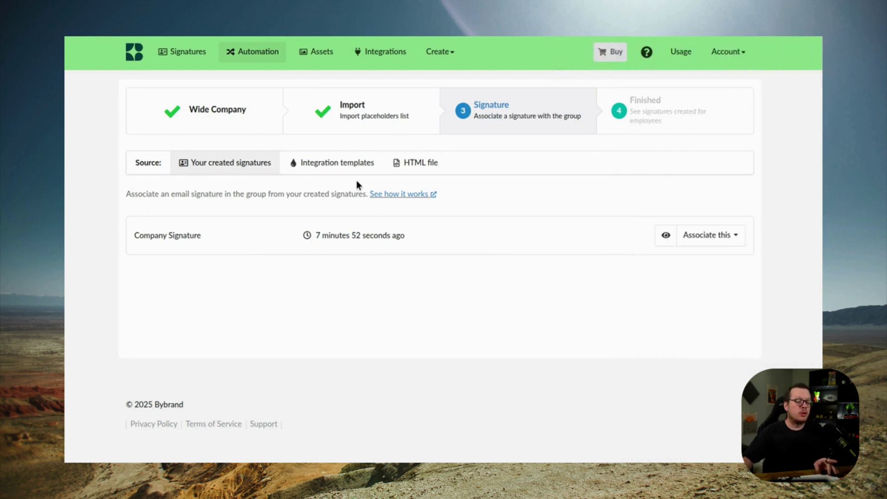
# Browse the Integration templates and HTML file tabs, then associate Company Signature with the group
pyautogui.click(351, 165)
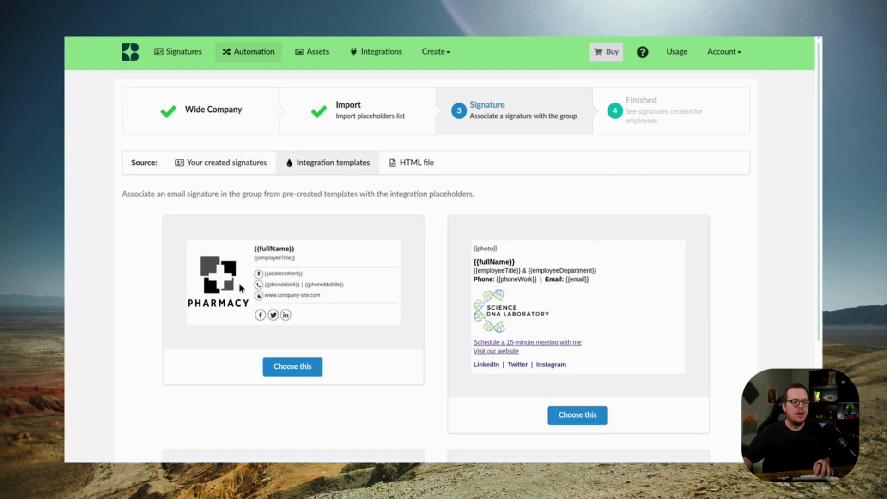
pyautogui.scroll(-5, 527, 276)
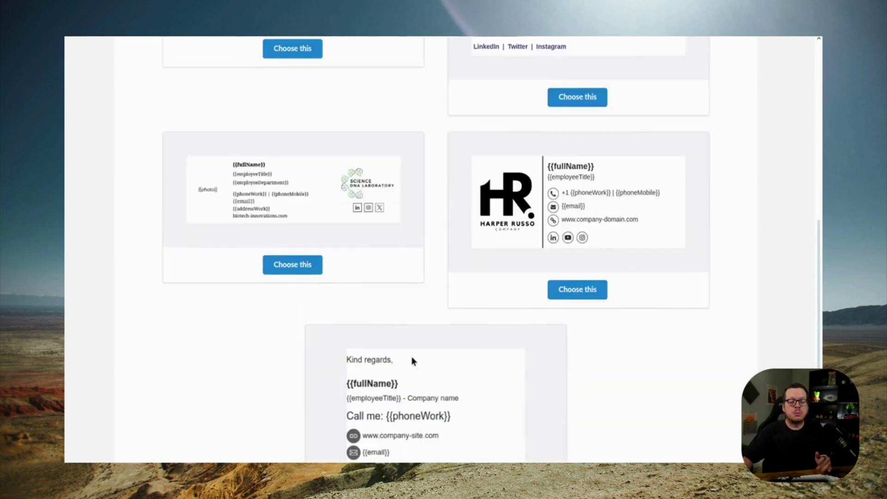
pyautogui.scroll(2, 406, 361)
pyautogui.scroll(2, 286, 221)
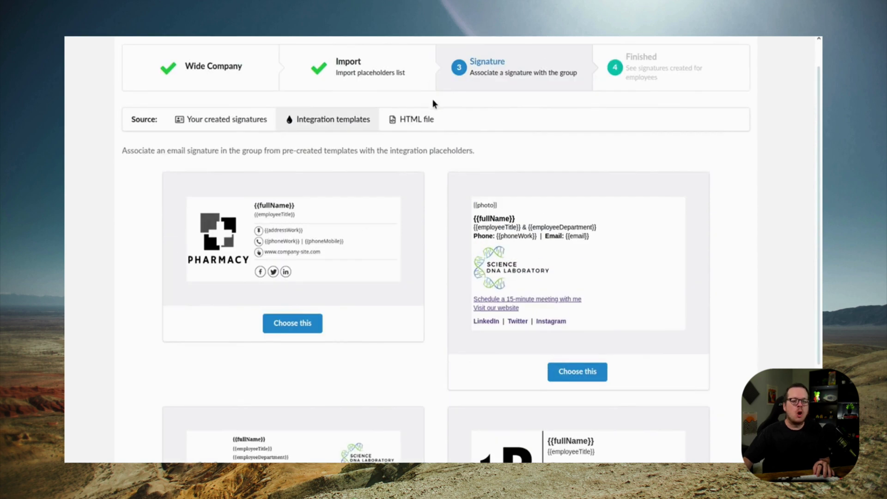
pyautogui.click(417, 124)
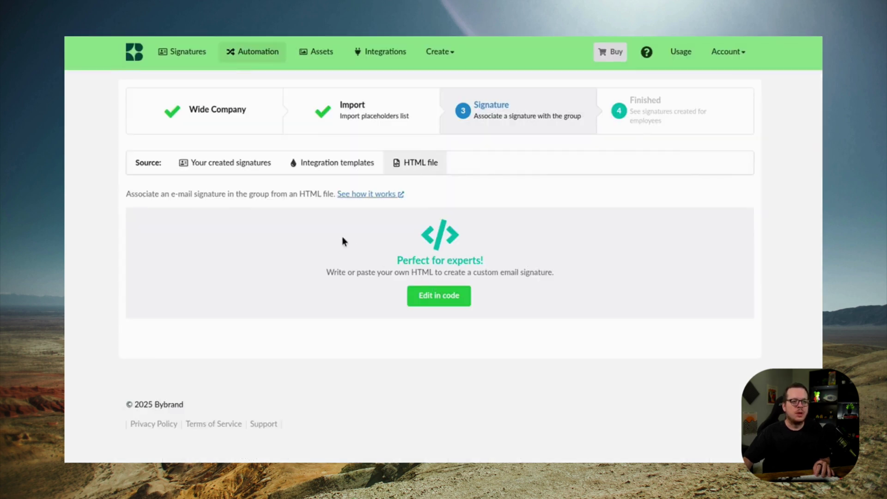
pyautogui.click(235, 167)
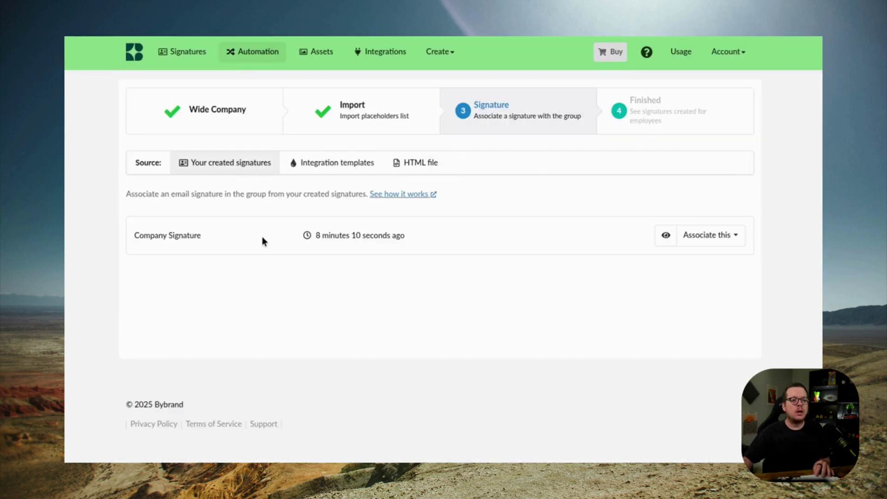
pyautogui.click(707, 236)
pyautogui.click(710, 215)
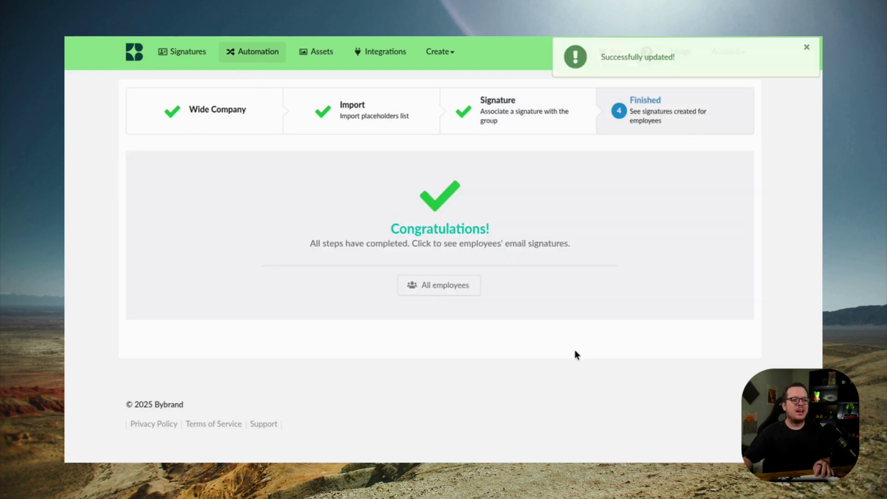
# List all four employees, preview the second and last employees' Thrive signatures, then view the Signature tab
pyautogui.click(438, 290)
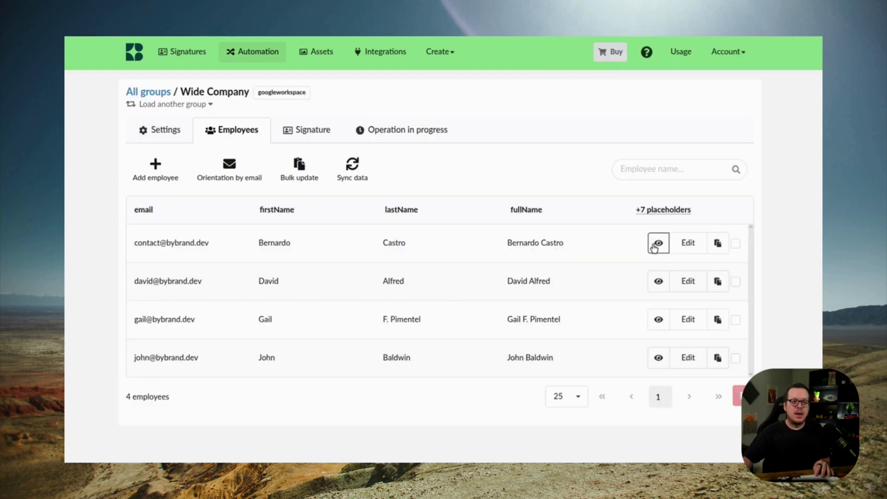
pyautogui.click(658, 281)
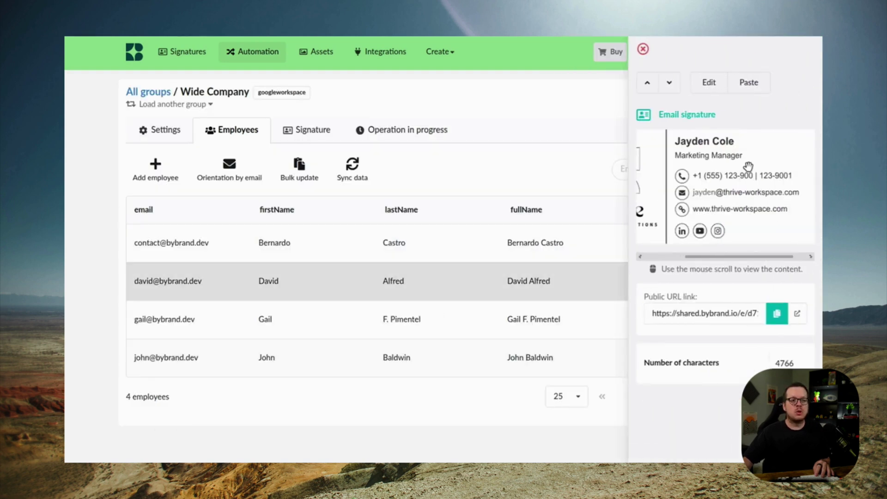
pyautogui.hscroll(5, 764, 150)
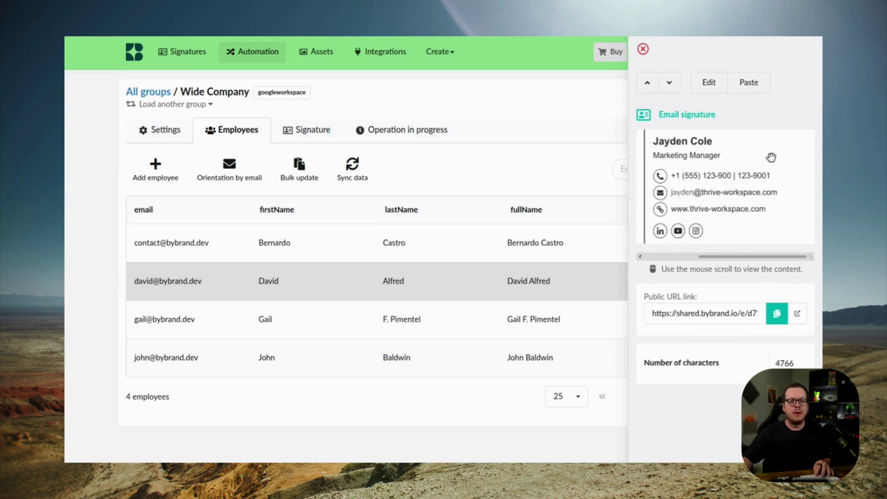
pyautogui.hscroll(-3, 770, 156)
pyautogui.click(278, 362)
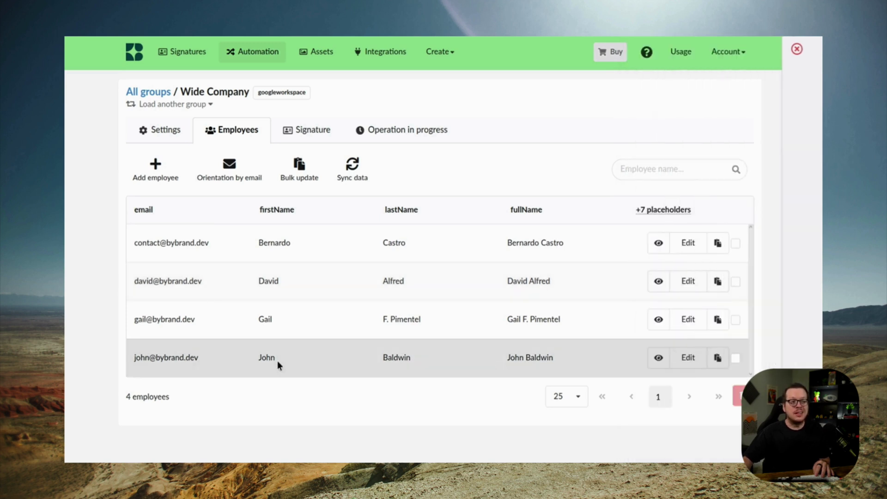
pyautogui.click(657, 360)
pyautogui.hscroll(3, 694, 235)
pyautogui.hscroll(-3, 647, 214)
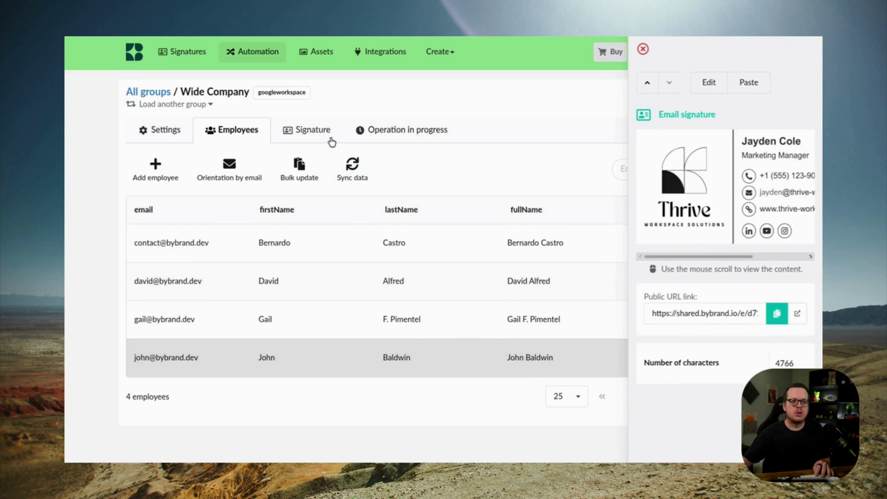
pyautogui.click(313, 132)
pyautogui.click(314, 133)
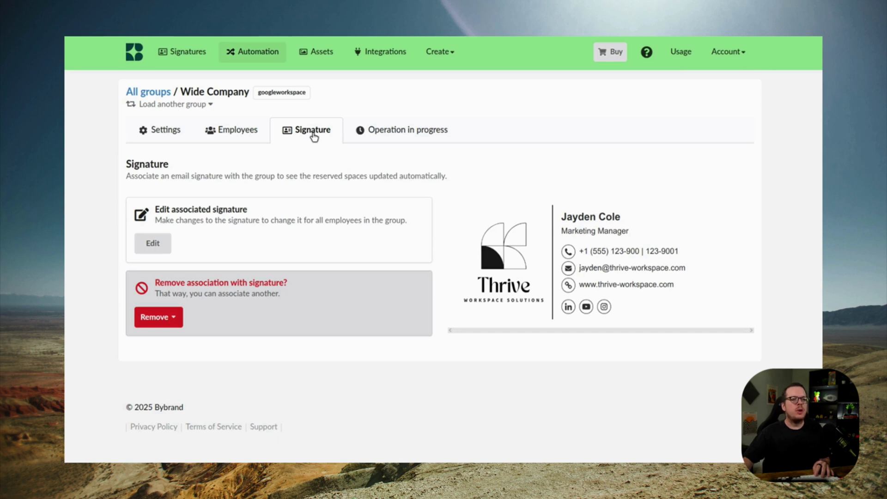
# Replace the sample name and job title with the {{fullName}} and {{employeeTitle}} placeholders
pyautogui.click(152, 244)
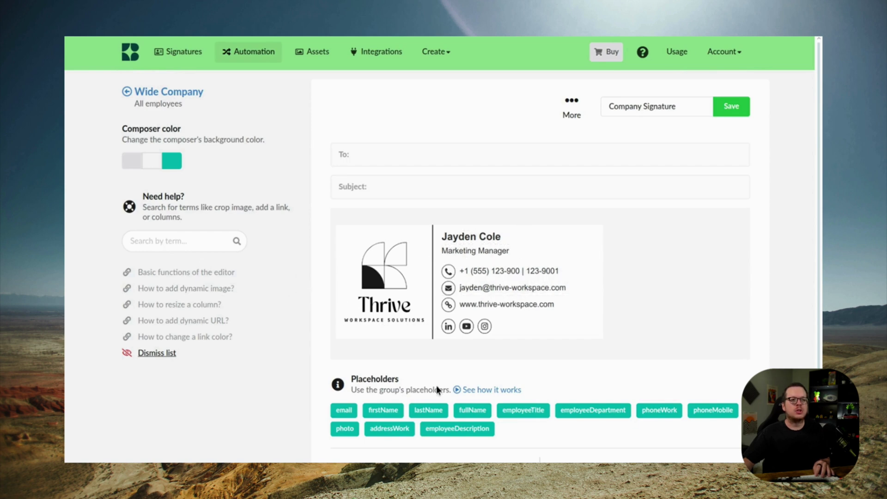
pyautogui.tripleClick(520, 238)
pyautogui.write('J {{')
pyautogui.click(510, 303)
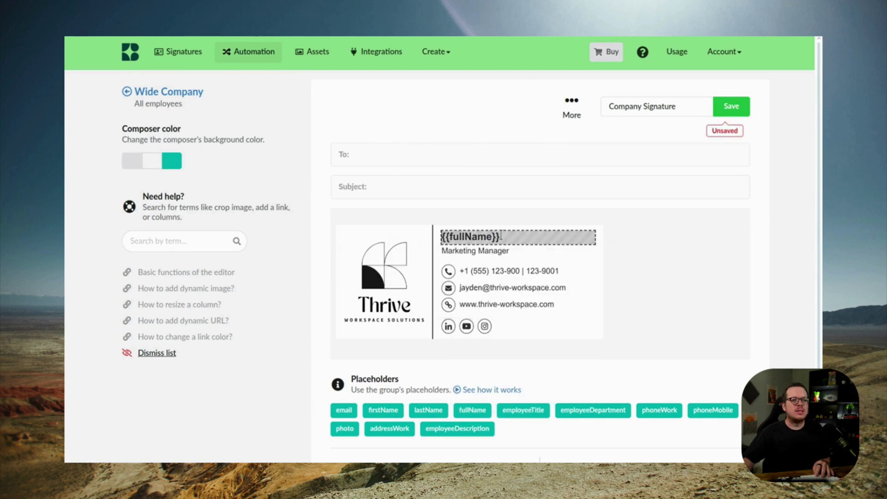
pyautogui.moveTo(442, 250); pyautogui.dragTo(509, 250)
pyautogui.write('M {{')
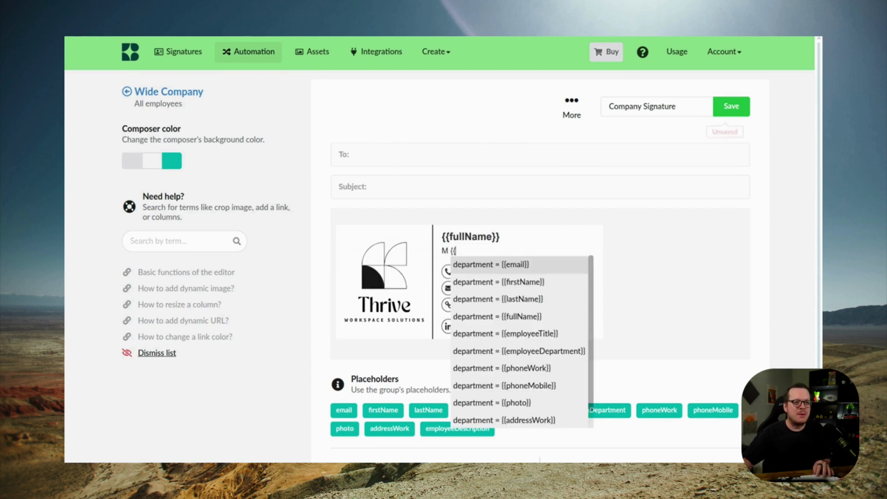
pyautogui.click(513, 332)
pyautogui.press('Home')
pyautogui.press('Delete')
pyautogui.press('Delete')
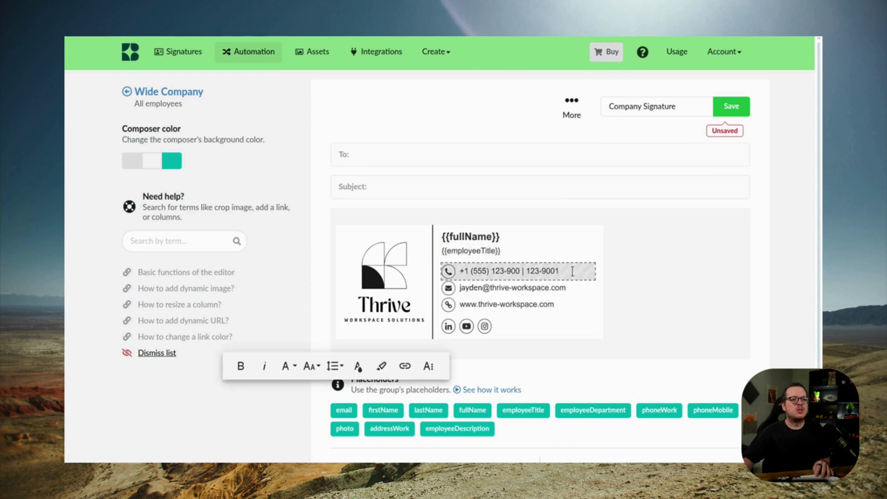
# Replace the phone line with {{phoneWork}} | {{phoneMobile}} and the e-mail with {{email}}
pyautogui.moveTo(472, 271); pyautogui.dragTo(567, 270)
pyautogui.write('{{')
pyautogui.click(562, 298)
pyautogui.write('| {{phoneMobile')
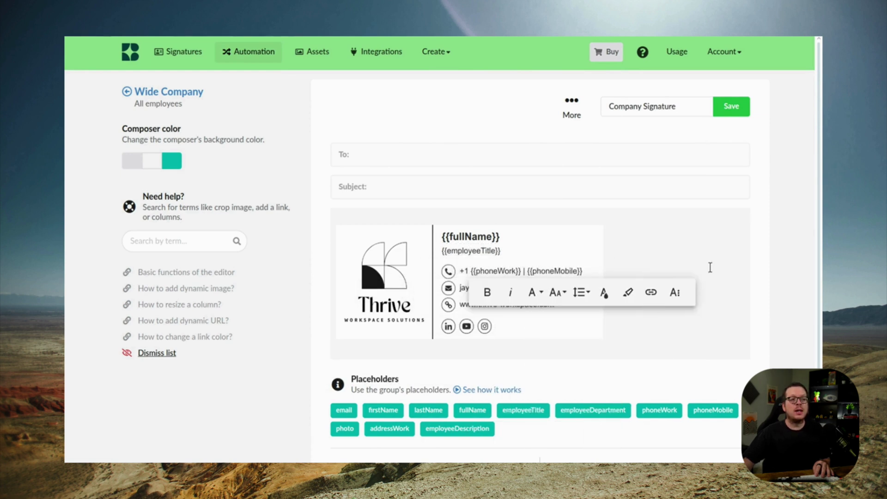
pyautogui.write('{{')
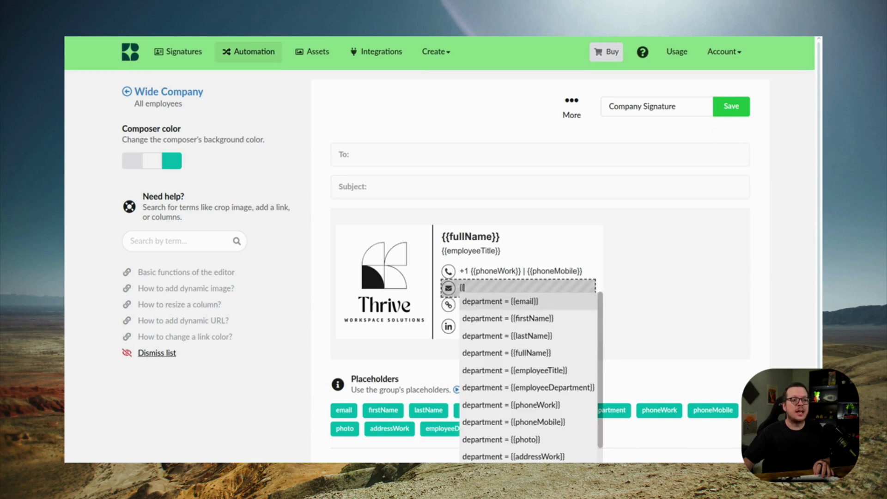
pyautogui.press('Return')
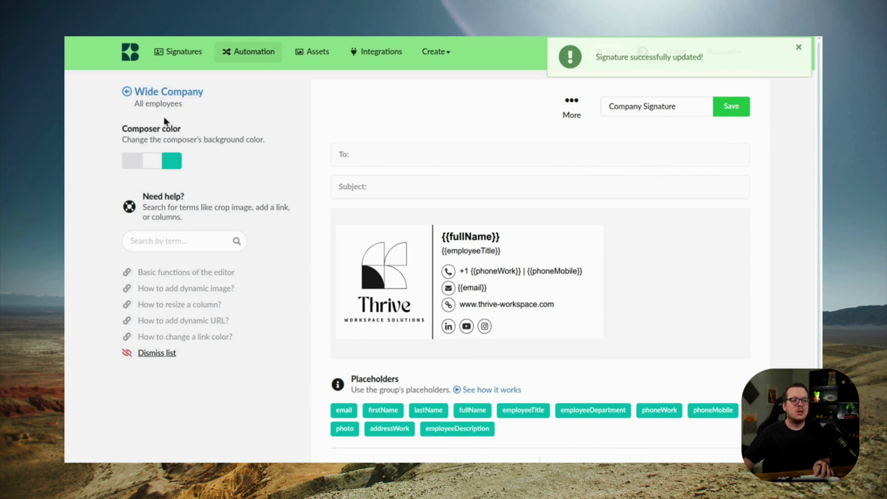
# Preview each Wide Company employee's personalised signature in turn, then close the preview
pyautogui.click(198, 107)
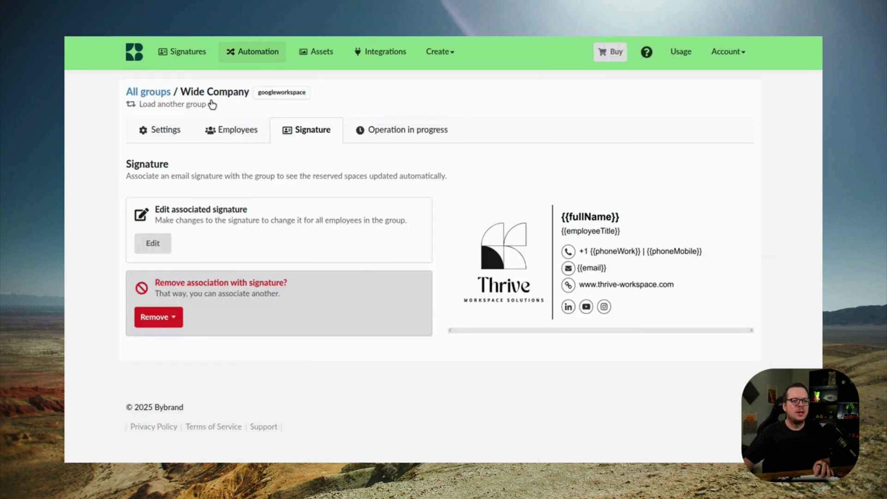
pyautogui.click(229, 133)
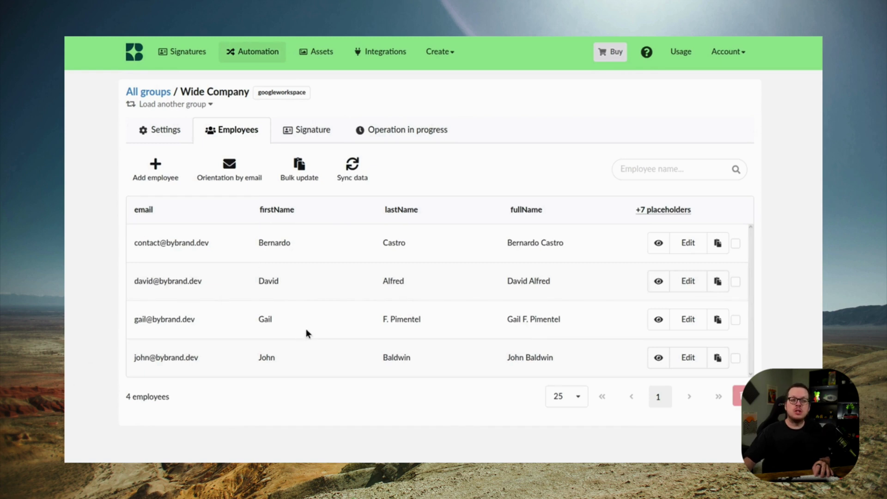
pyautogui.click(658, 281)
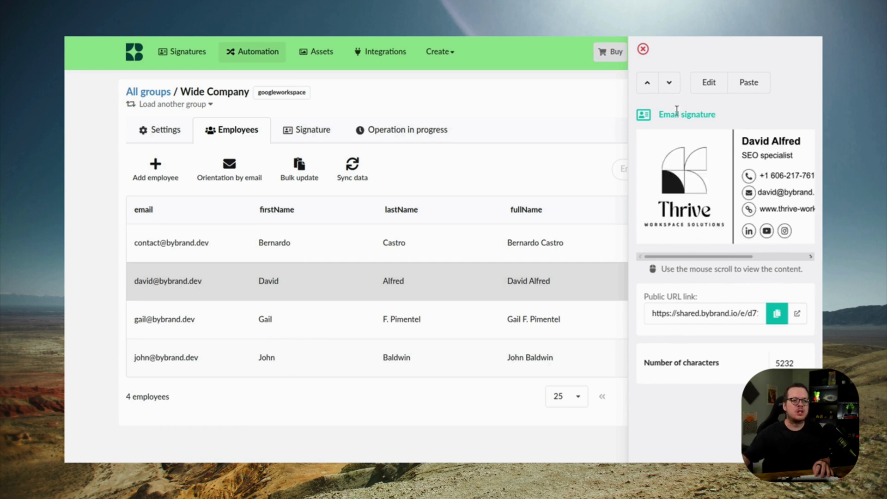
pyautogui.click(668, 84)
pyautogui.scroll(-3, 770, 175)
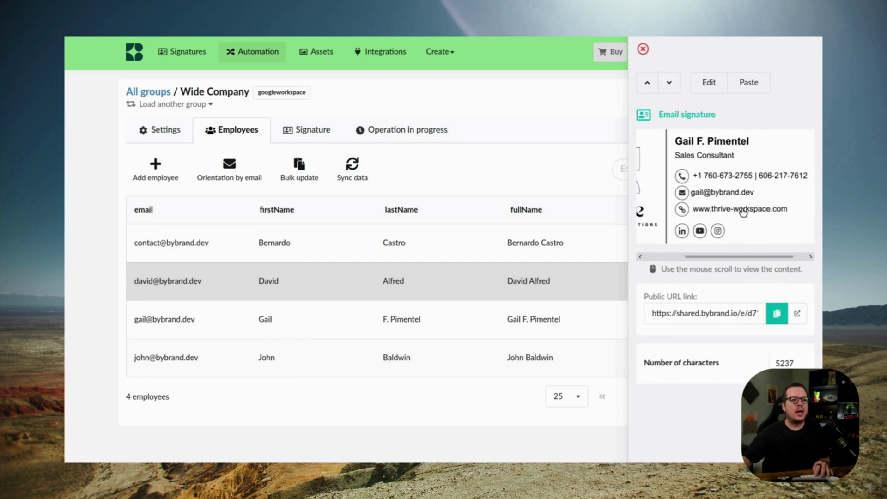
pyautogui.scroll(3, 727, 205)
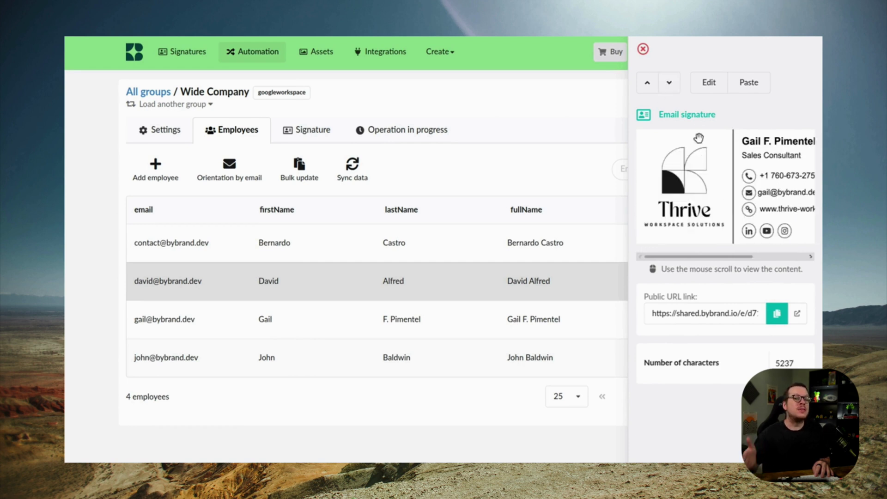
pyautogui.click(670, 84)
pyautogui.scroll(-3, 769, 197)
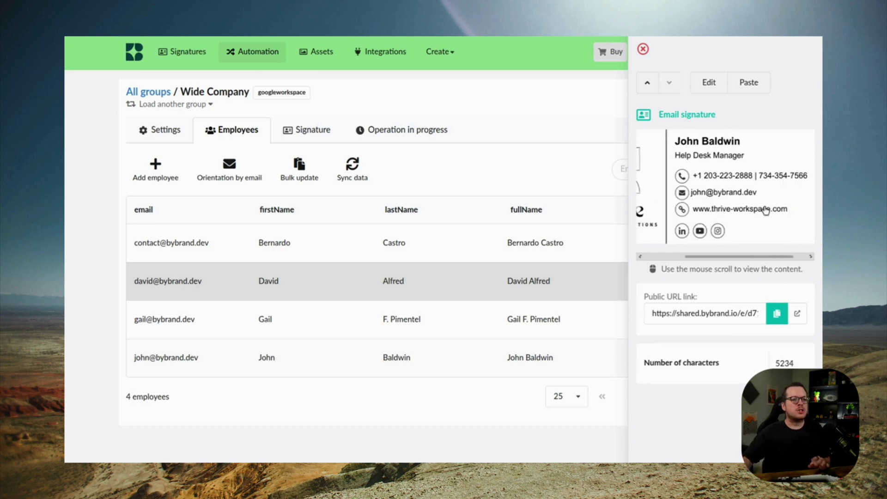
pyautogui.scroll(3, 748, 194)
pyautogui.click(465, 174)
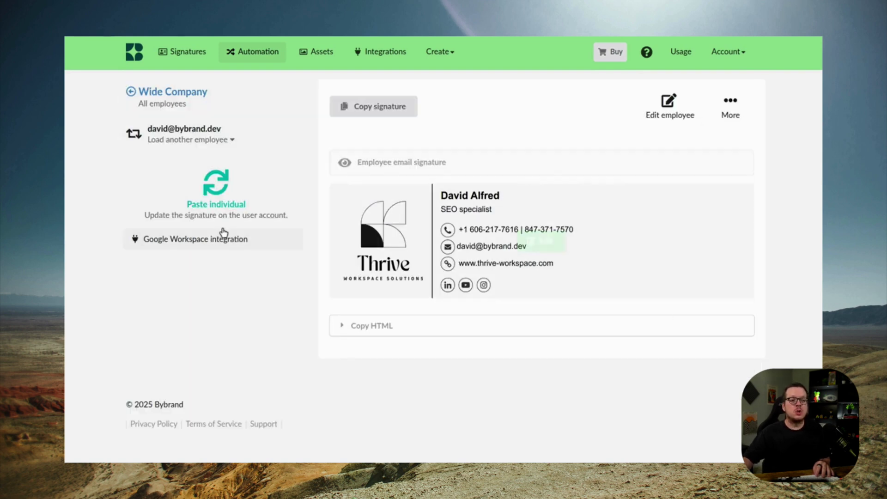
# Deploy the signature via Google Workspace to two employees, then open Wide Company's Bulk update page
pyautogui.click(215, 246)
pyautogui.click(191, 307)
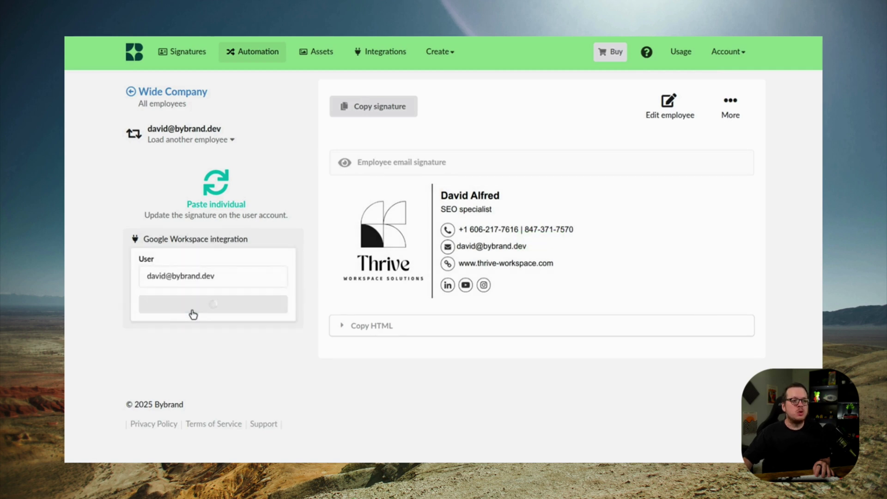
pyautogui.click(212, 140)
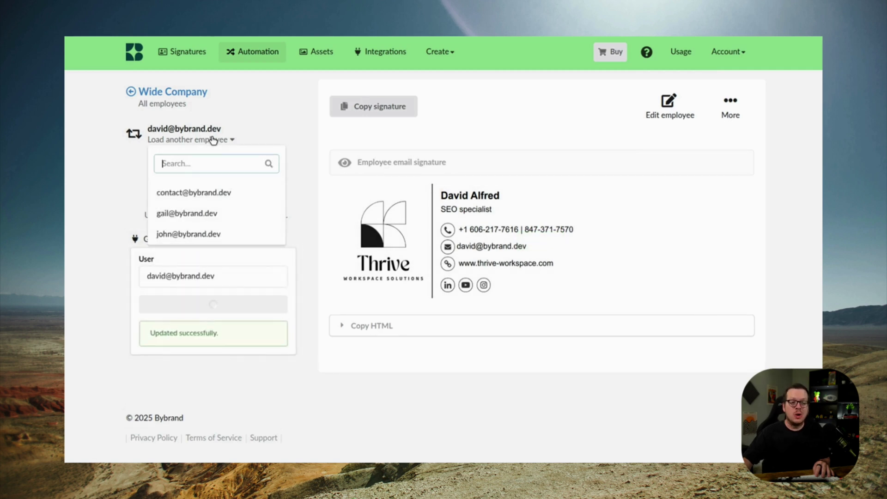
pyautogui.click(180, 214)
pyautogui.click(188, 246)
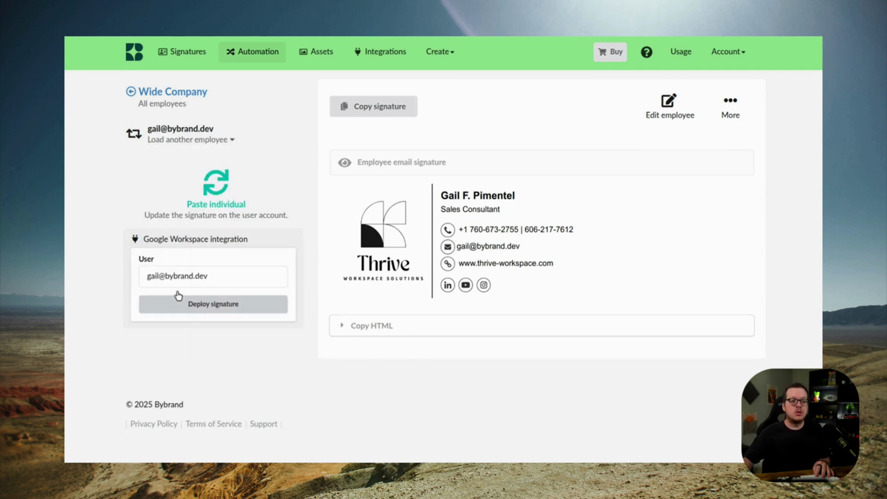
pyautogui.click(193, 306)
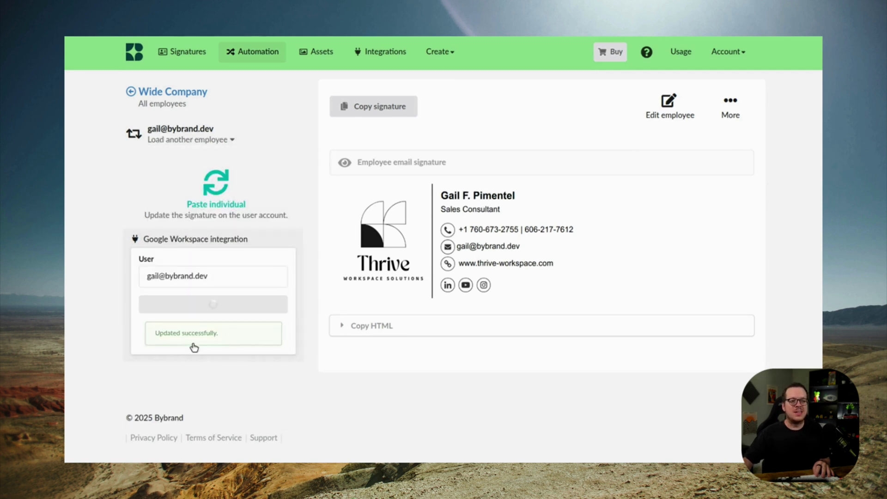
pyautogui.click(171, 95)
pyautogui.click(295, 175)
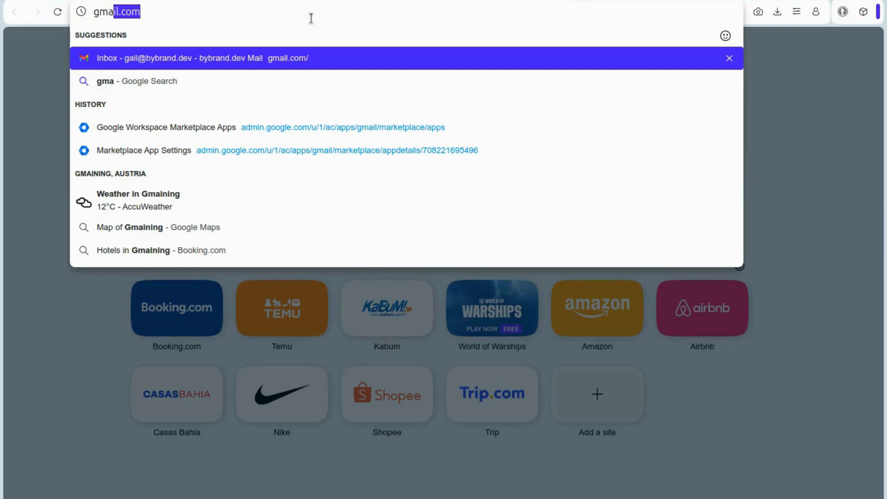
# In Gmail, compose a full-size new message and type 'Hi,' above the inserted Thrive signature
pyautogui.press('Return')
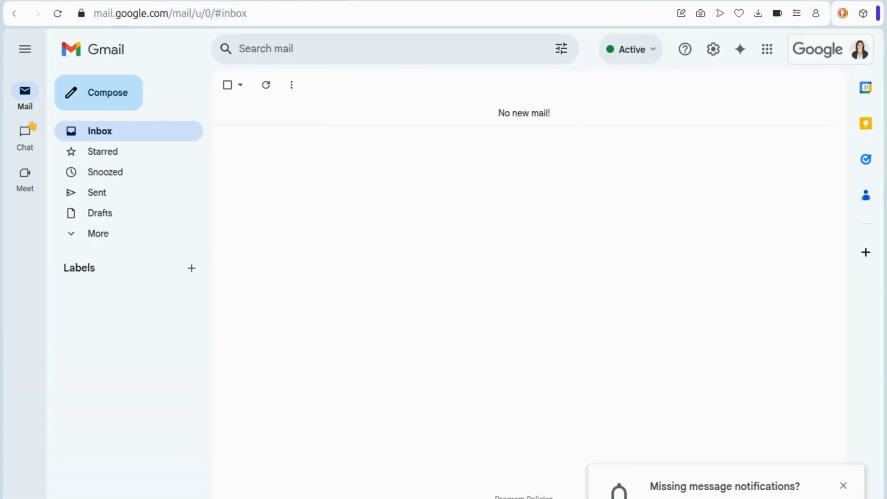
pyautogui.click(106, 103)
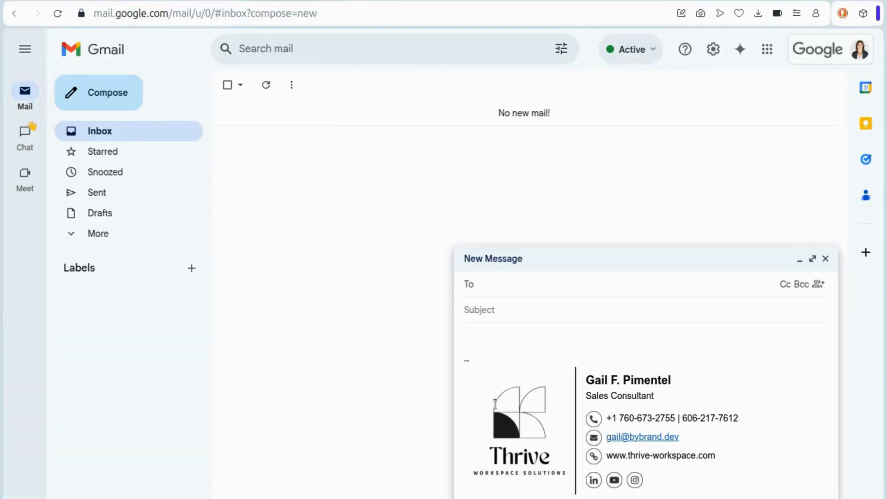
pyautogui.click(812, 258)
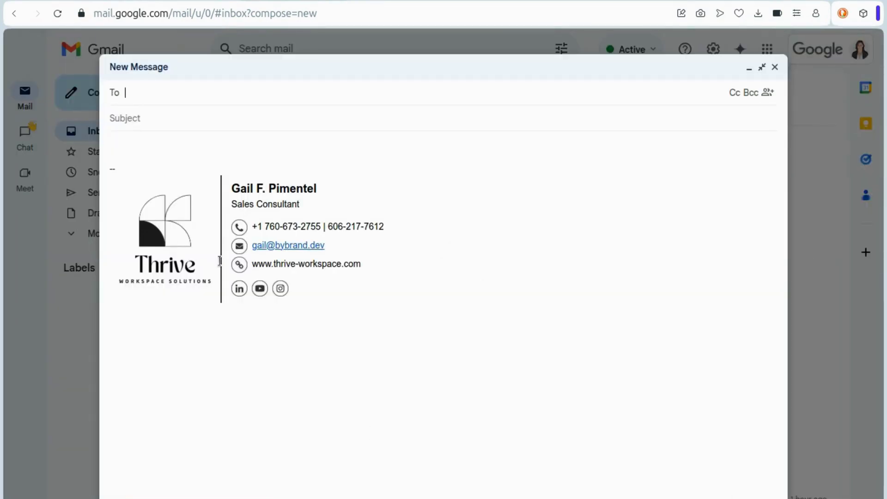
pyautogui.click(161, 144)
pyautogui.write('Hi,')
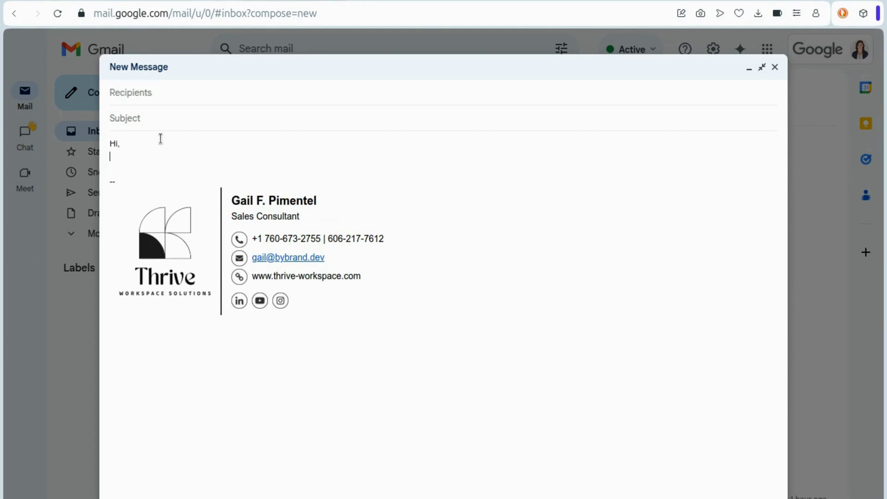